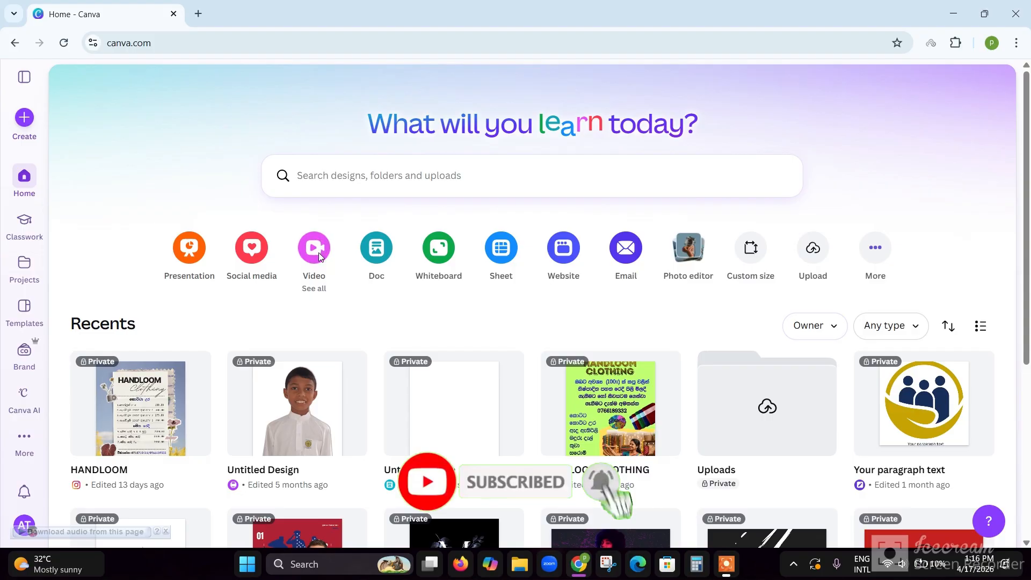
- Create a new YouTube Video design at 1920 × 1080 px
click(319, 253)
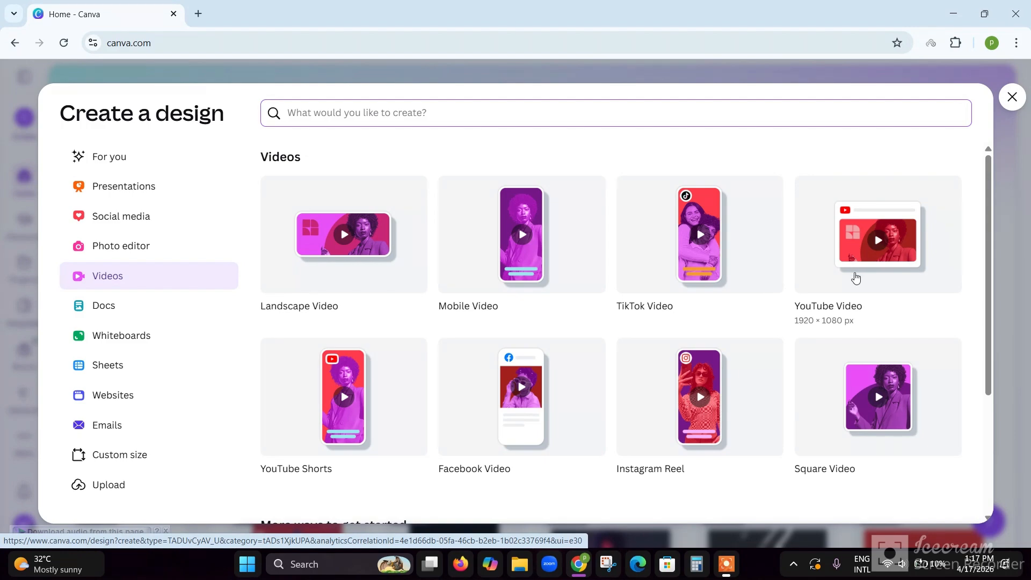
click(855, 278)
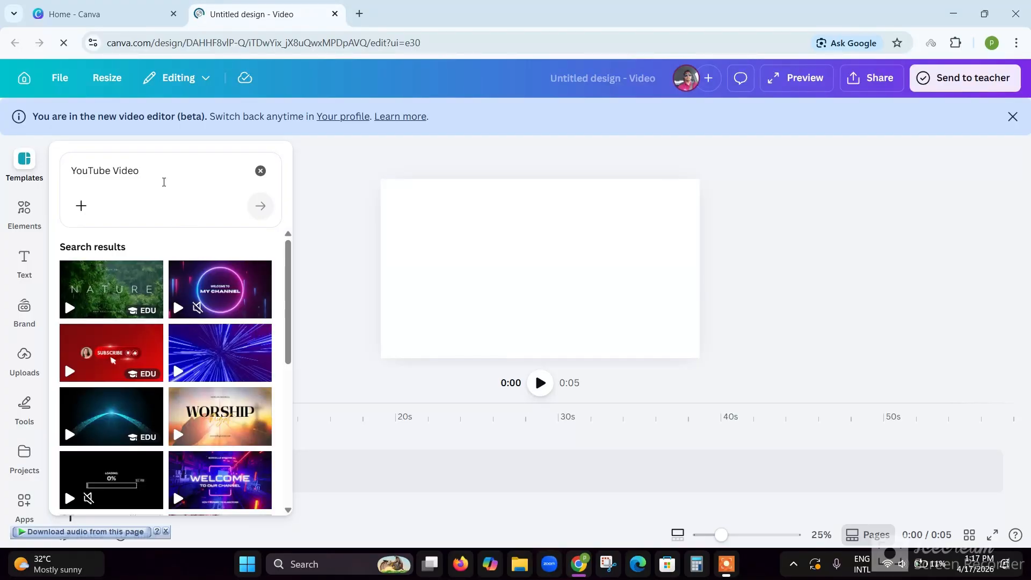
- Clear the "YouTube Video" template search and apply the Blue and White Modern Investment Video template to the blank design
click(159, 177)
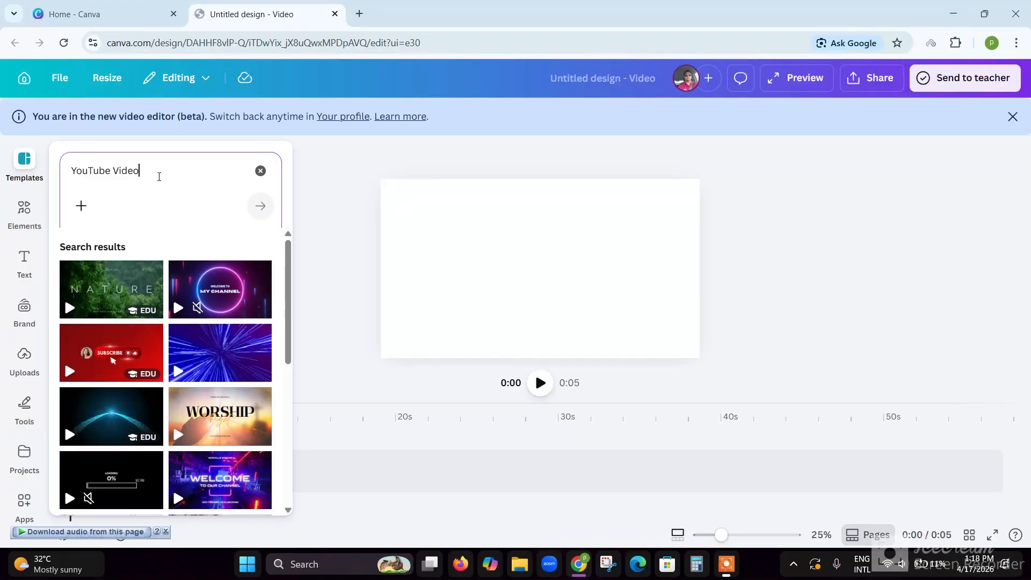
click(299, 224)
click(24, 161)
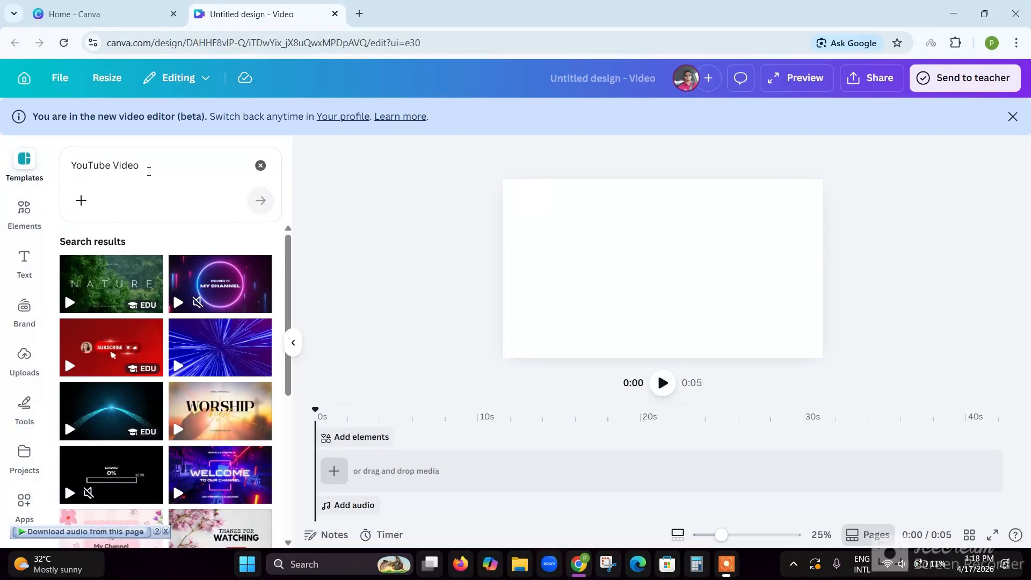
click(148, 171)
click(260, 165)
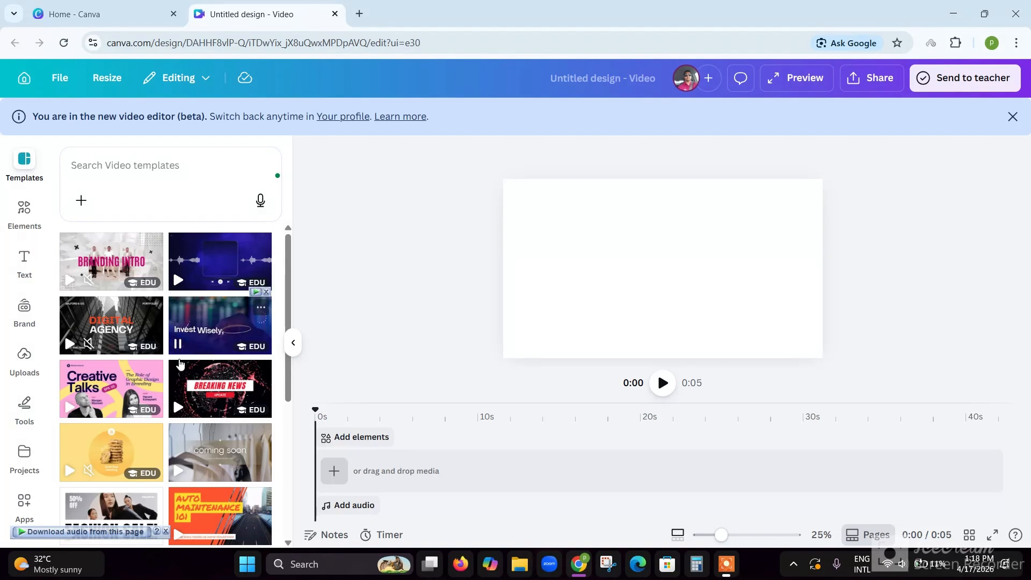
click(215, 320)
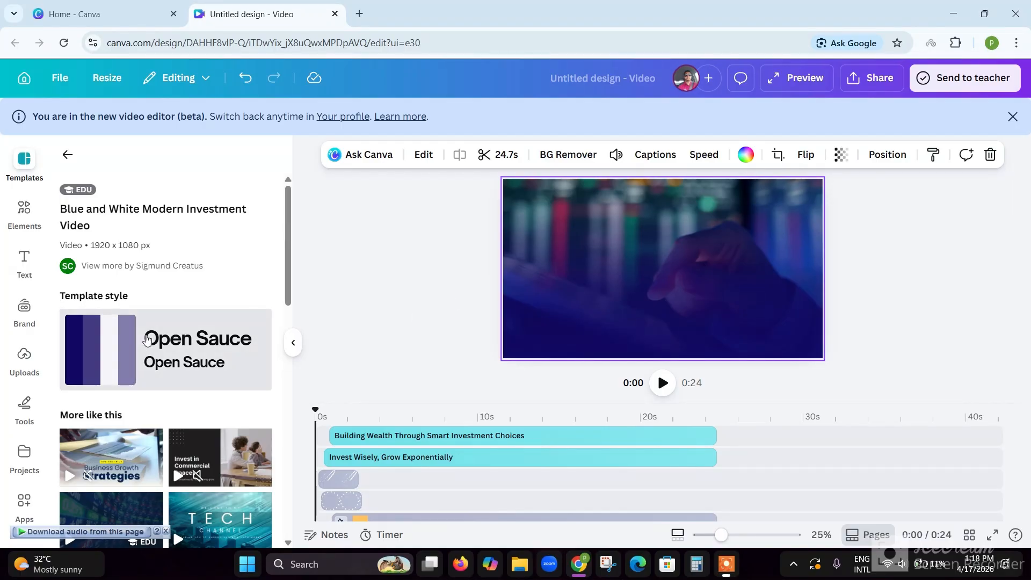
- Return from the applied template's details to the full list of video templates
click(17, 177)
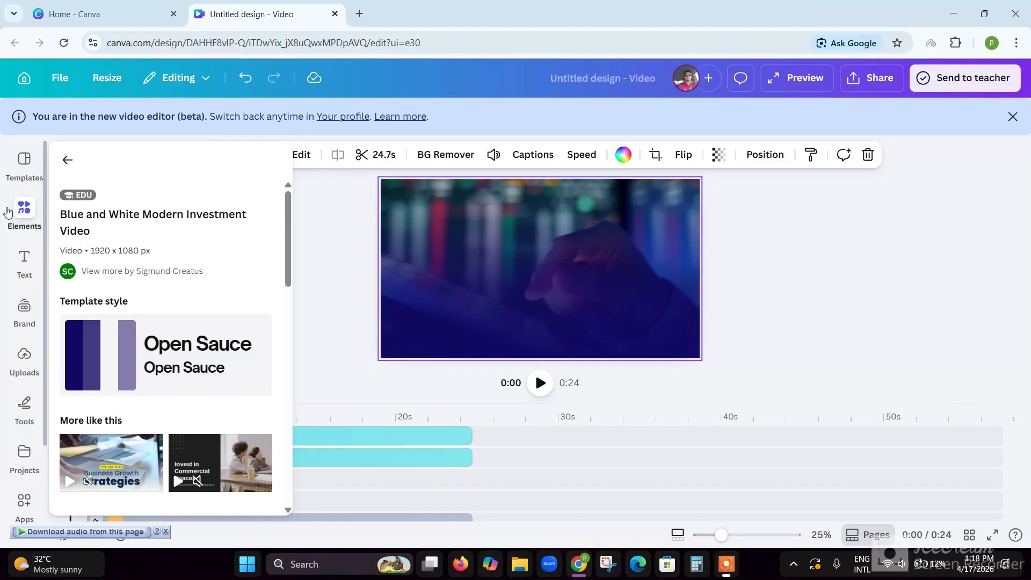
mouse_move(8, 210)
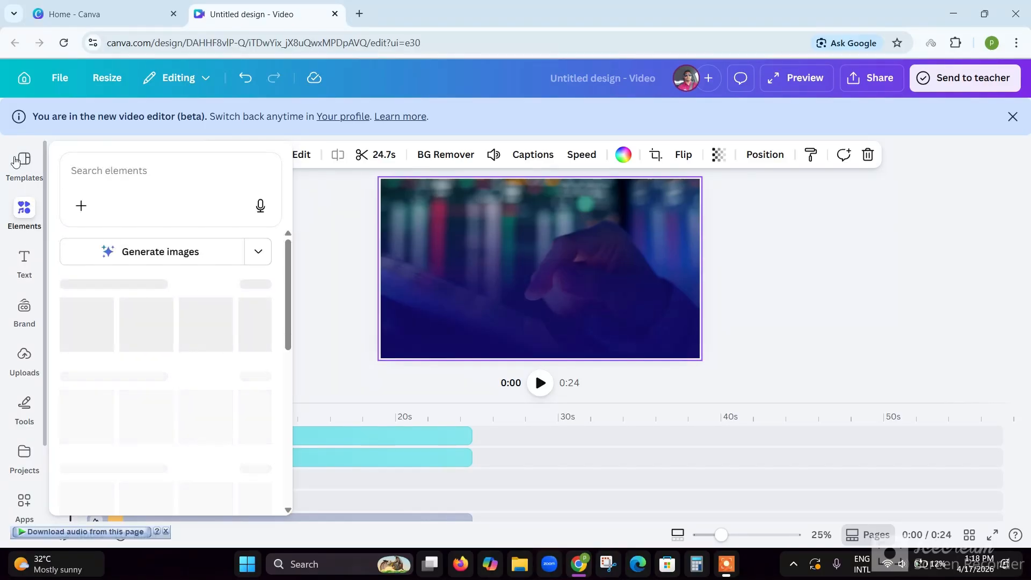
mouse_move(17, 165)
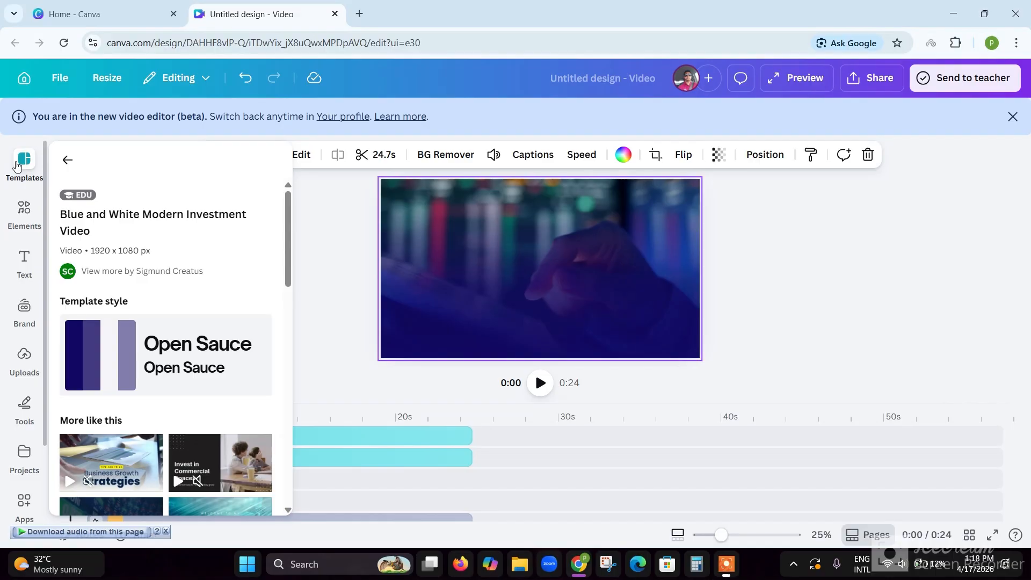
click(66, 161)
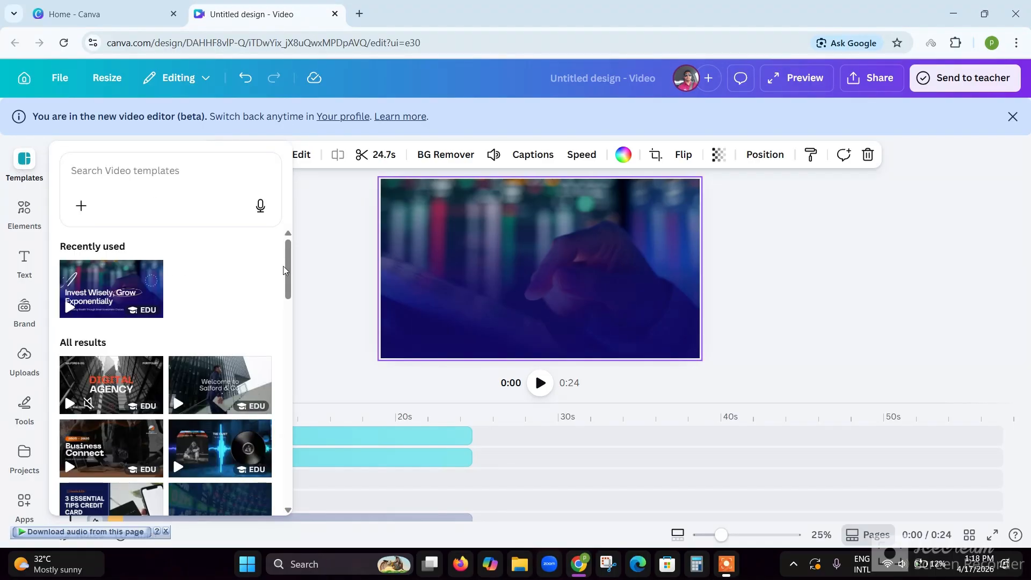
click(17, 162)
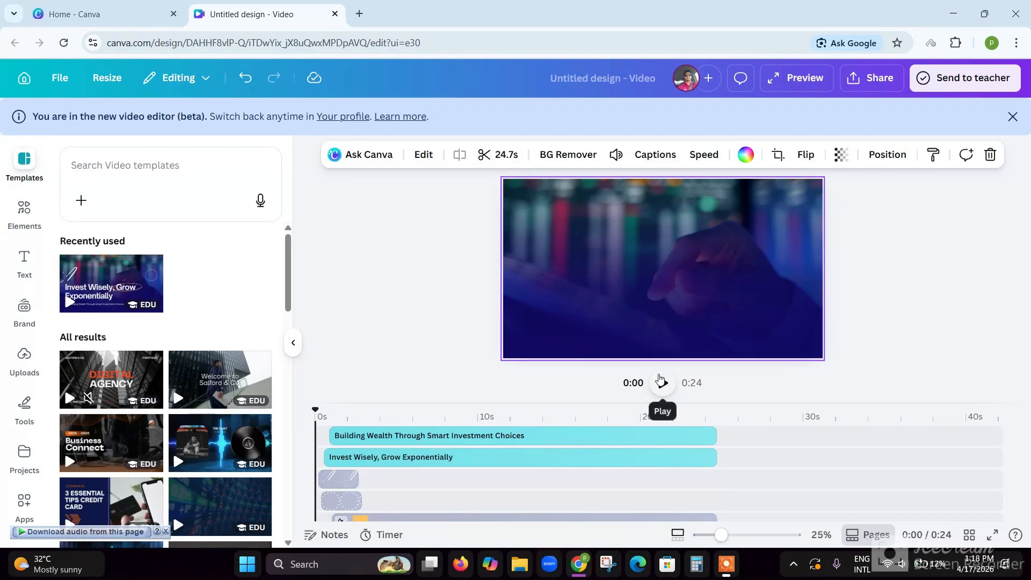
- Play the video, pause it at about 0:08 and add a text box there
click(661, 382)
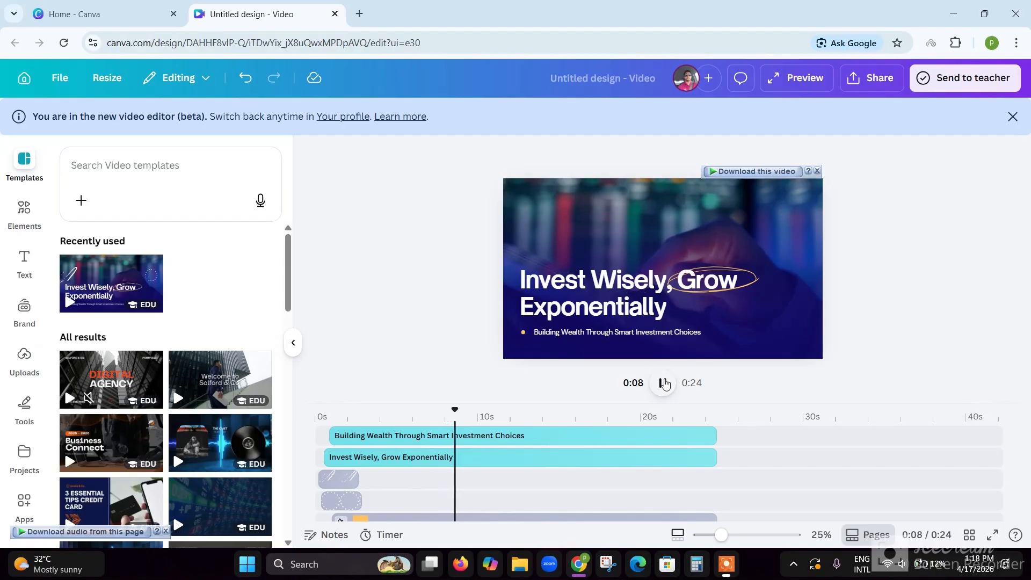
click(664, 383)
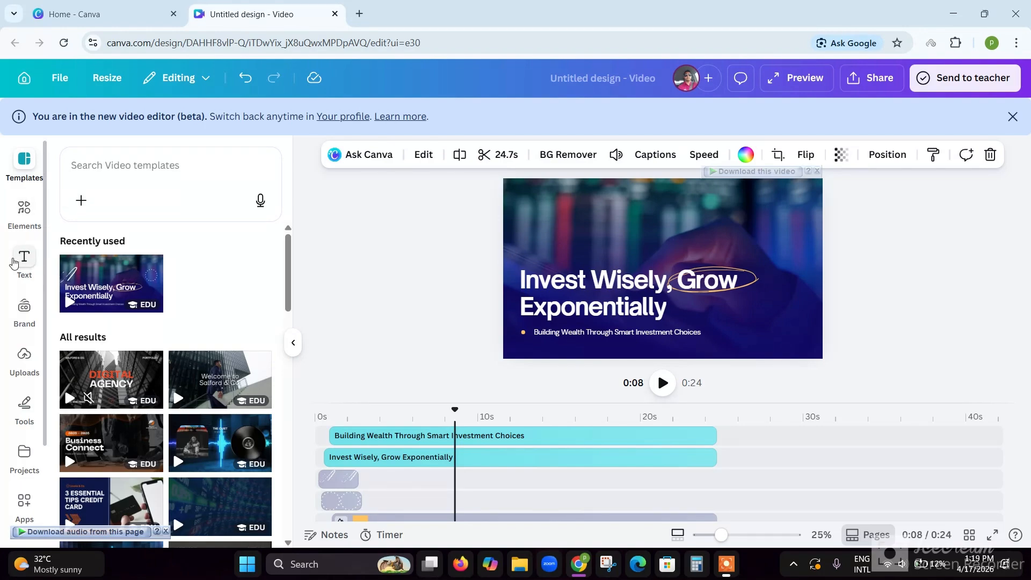
click(15, 262)
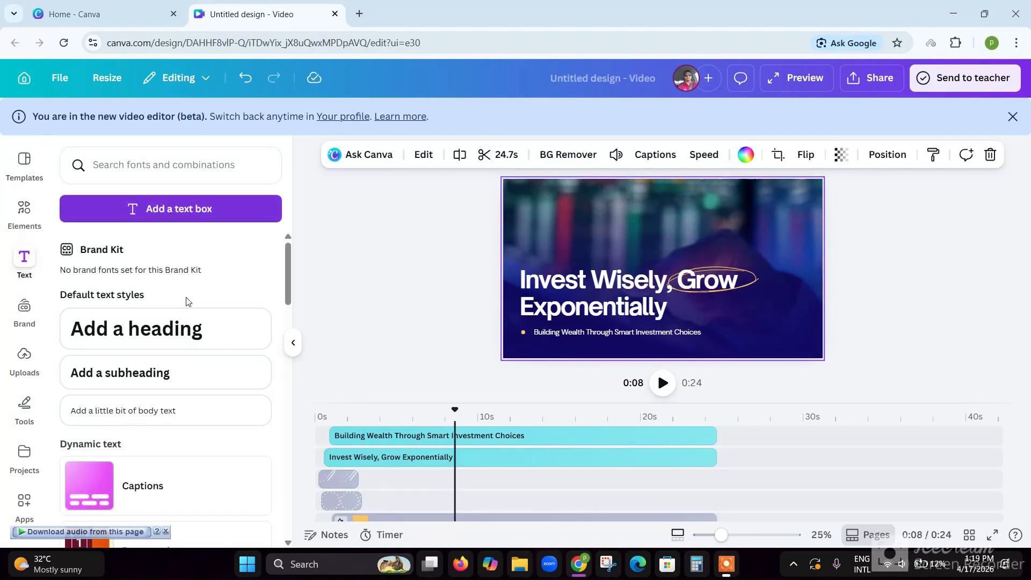
click(172, 214)
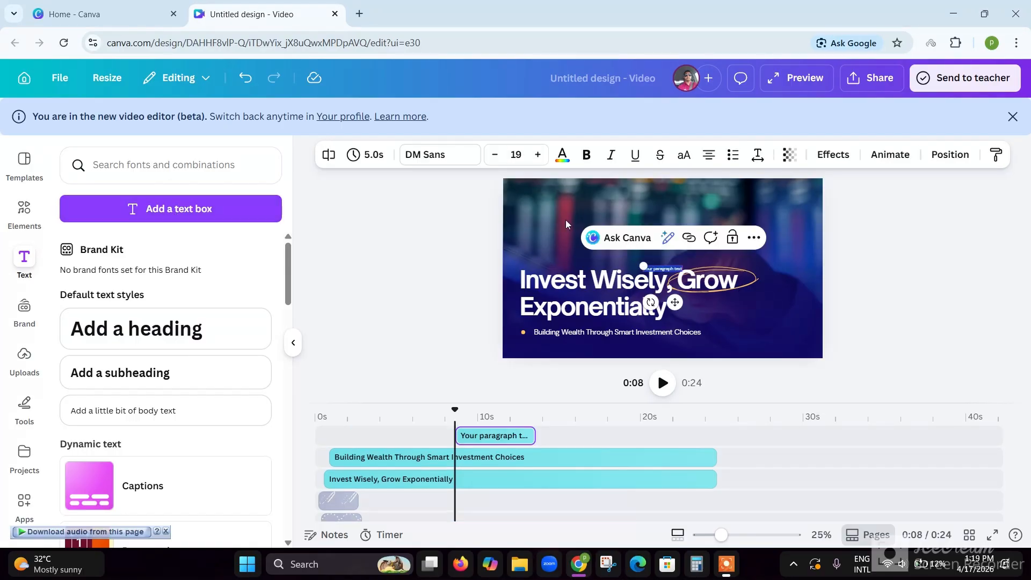
- Set the new text box's font size to 50 and move it above the "Invest Wisely, Grow Exponentially" headline
click(516, 155)
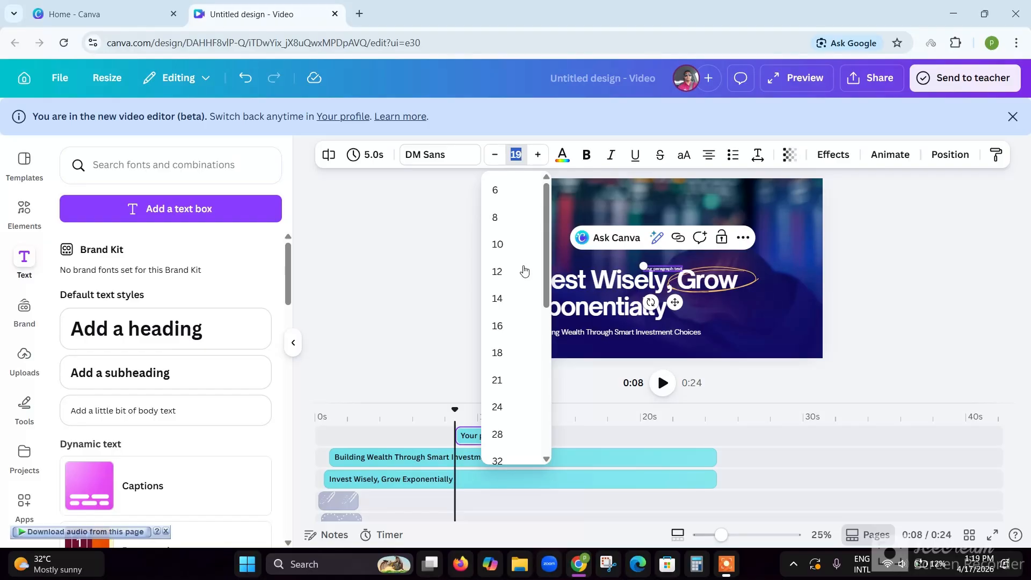
key(Return)
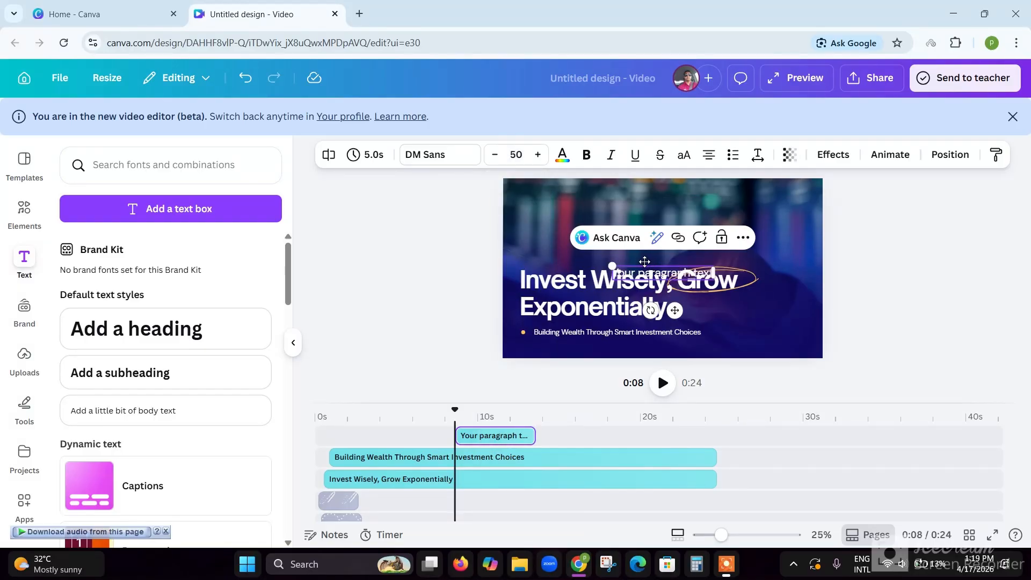
drag(645, 261, 637, 212)
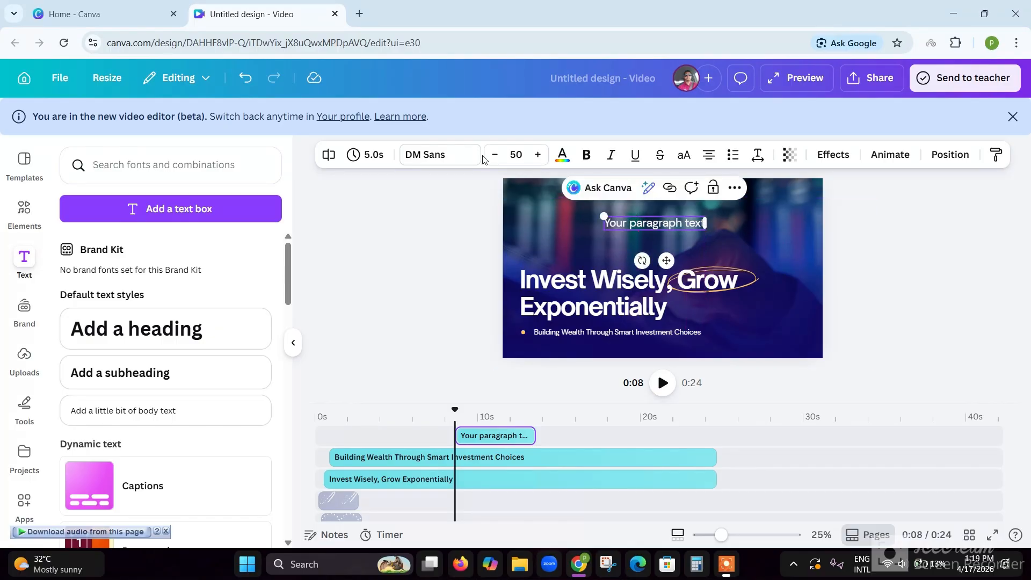
- Replace the placeholder text in the new text box with "hello"
double_click(654, 222)
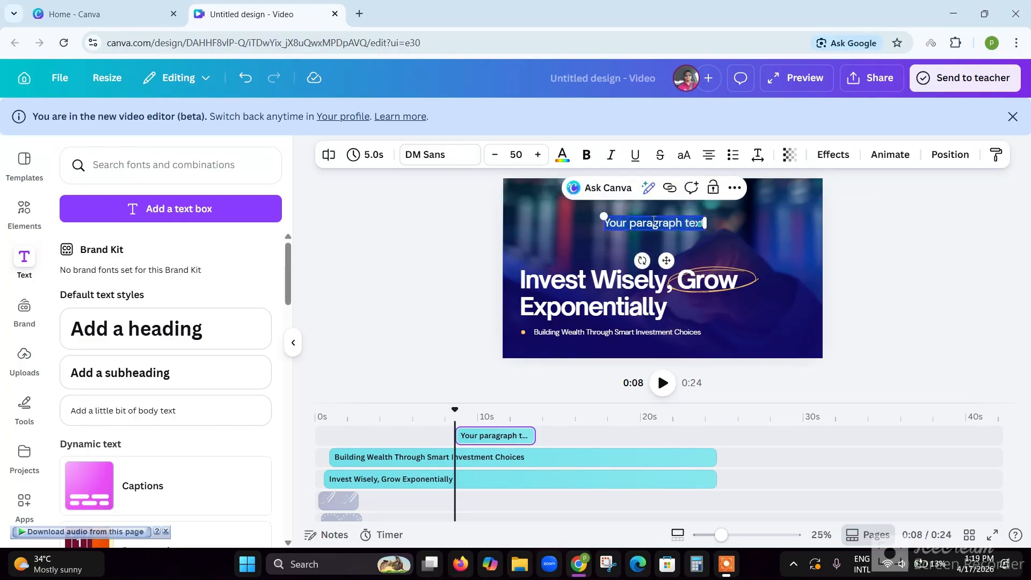
text(hek)
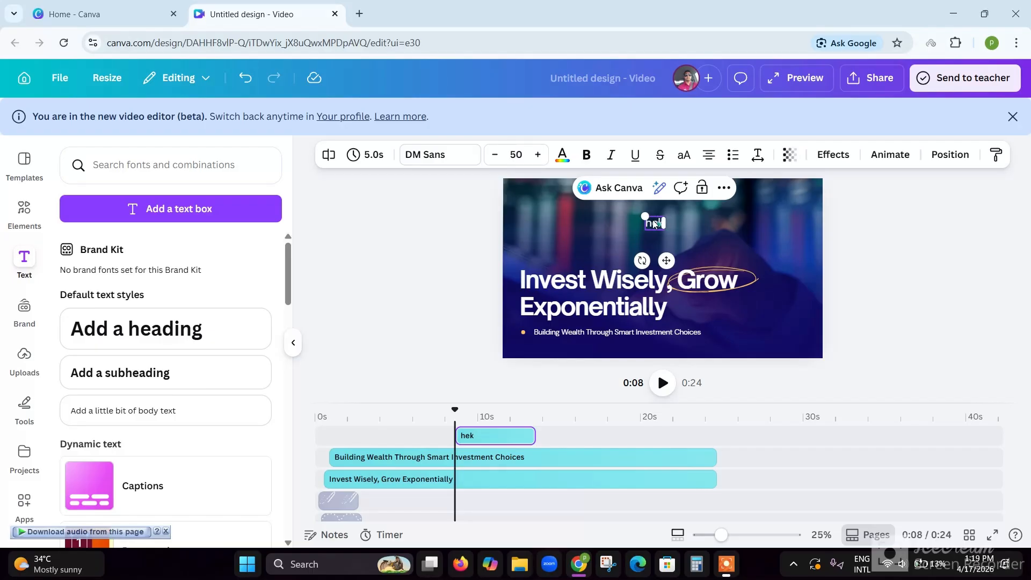
key(BackSpace)
key(BackSpace)
key(BackSpace)
text(hello)
- Increase the font size of the "hello" text step by step to 63
click(535, 155)
click(535, 156)
click(535, 156)
click(535, 156)
click(535, 156)
click(536, 156)
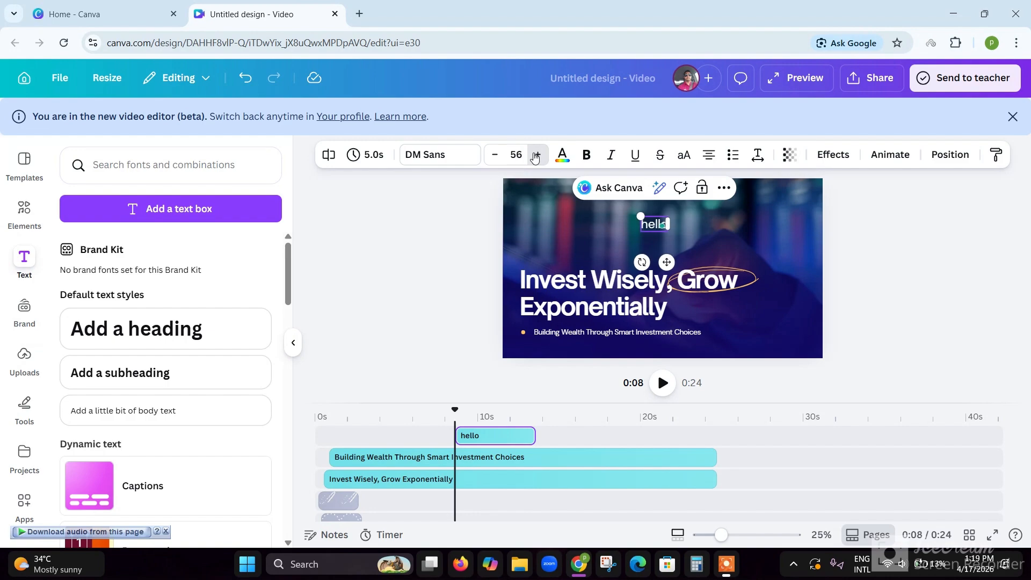
click(535, 158)
click(535, 157)
click(535, 157)
click(535, 158)
click(535, 157)
click(535, 157)
click(536, 158)
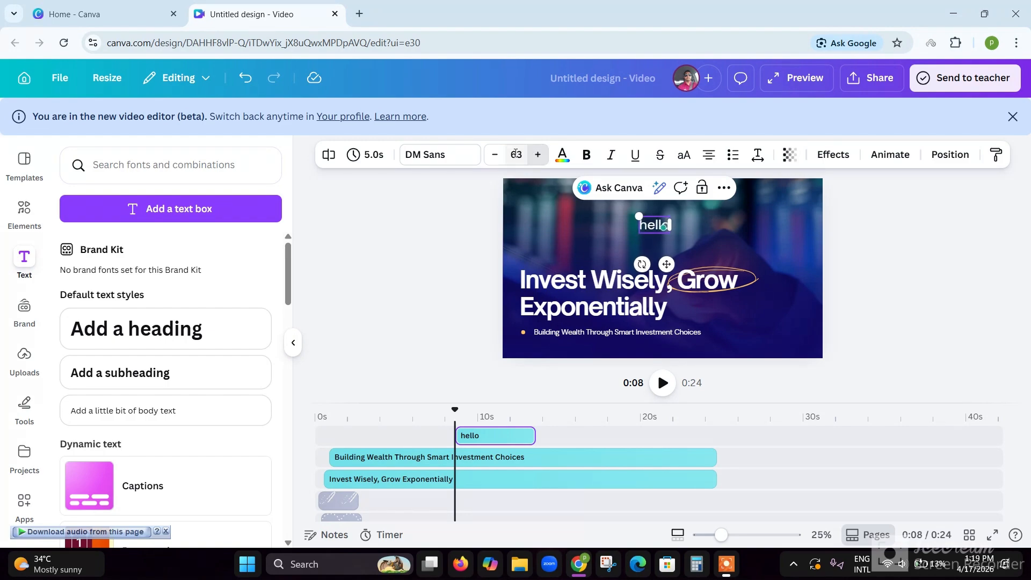
- Set the font size of the "hello" text to 100 and deselect it
click(517, 154)
click(516, 154)
text(1)
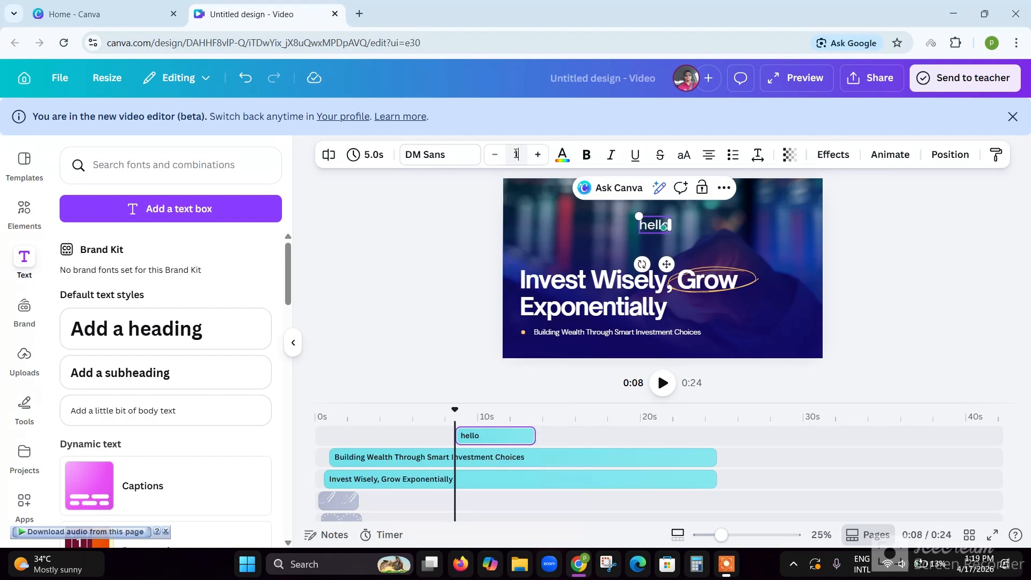
text(00)
key(Return)
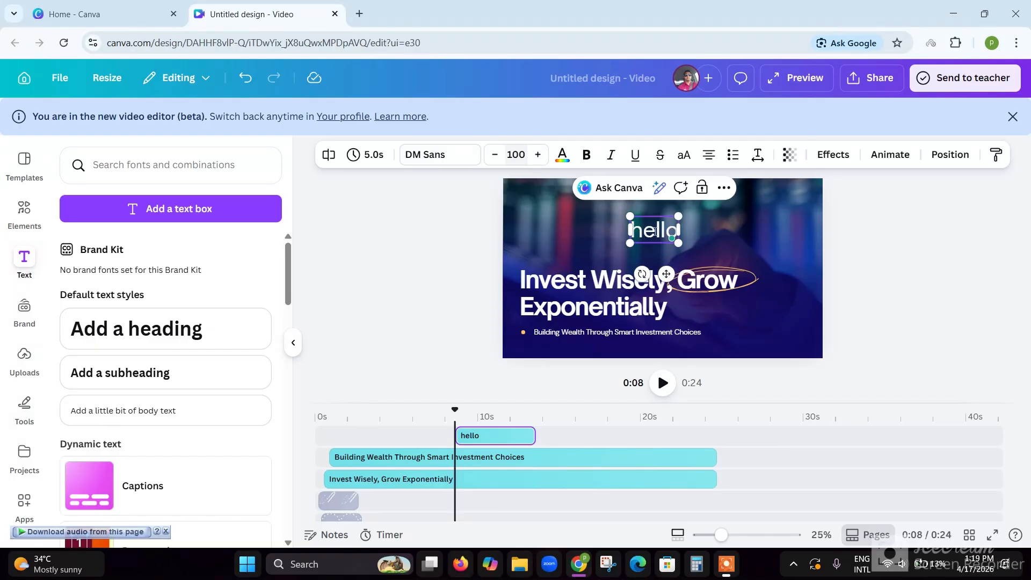
drag(683, 232, 643, 231)
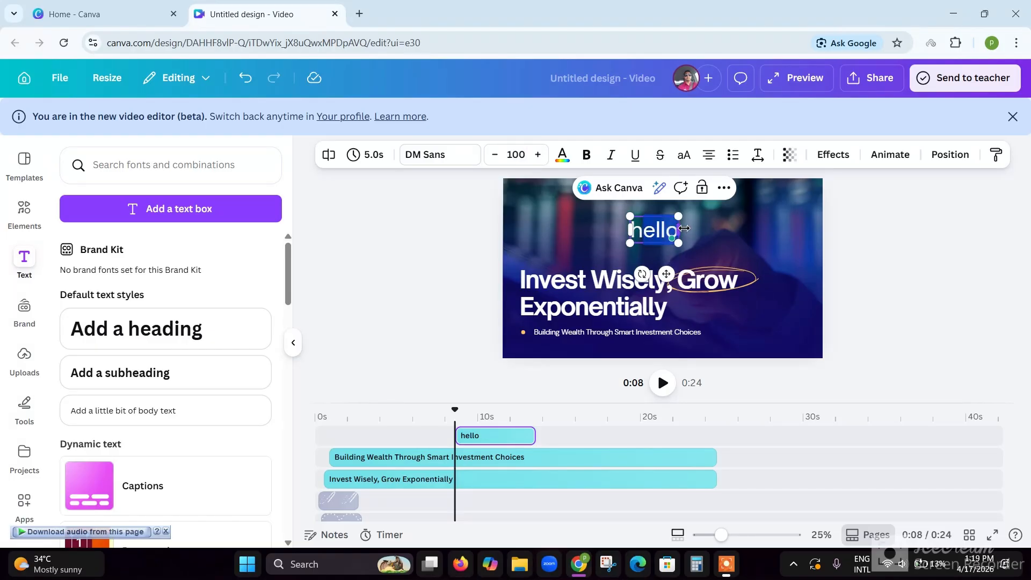
click(896, 227)
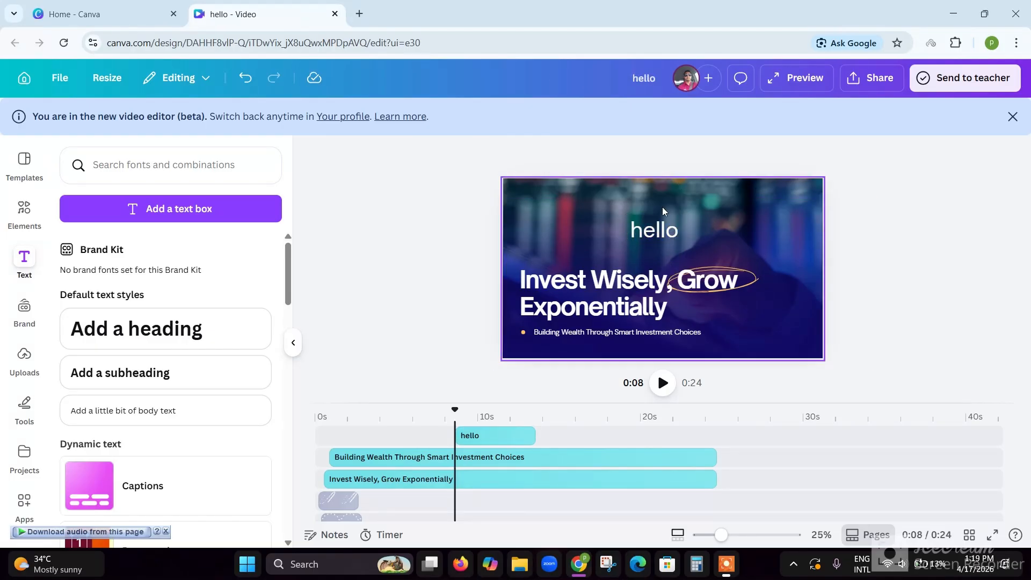
- Try the black-to-navy gradient on the "hello" text, and settle on the light gray-to-white gradient as its color
click(665, 226)
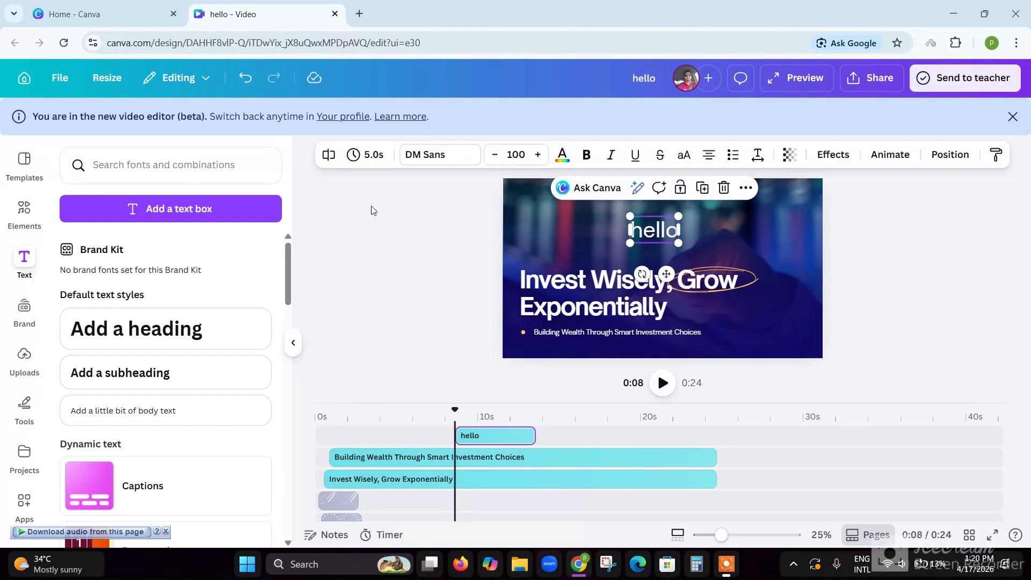
click(563, 156)
scroll(189, 277, down, 3)
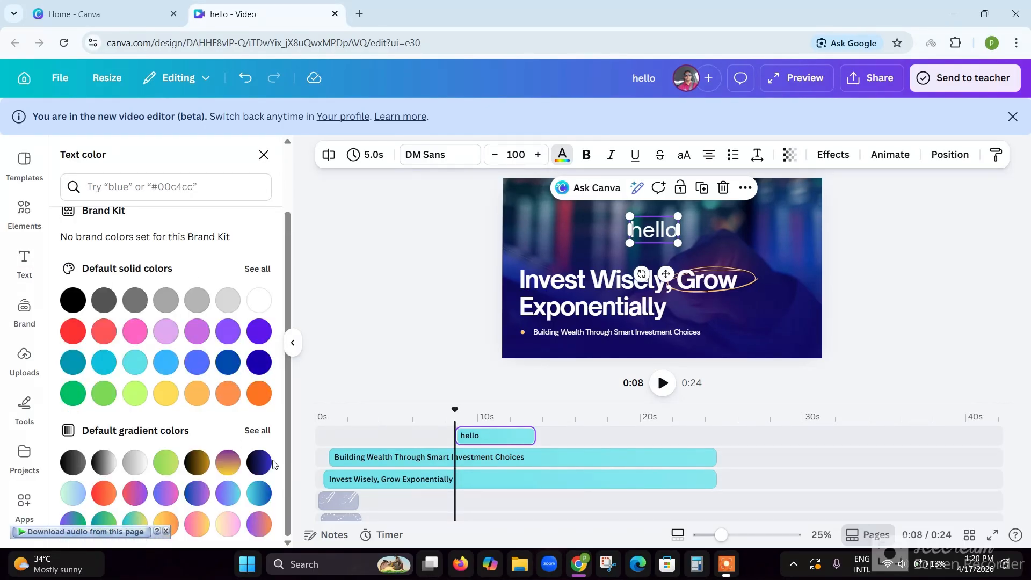
click(268, 467)
click(140, 462)
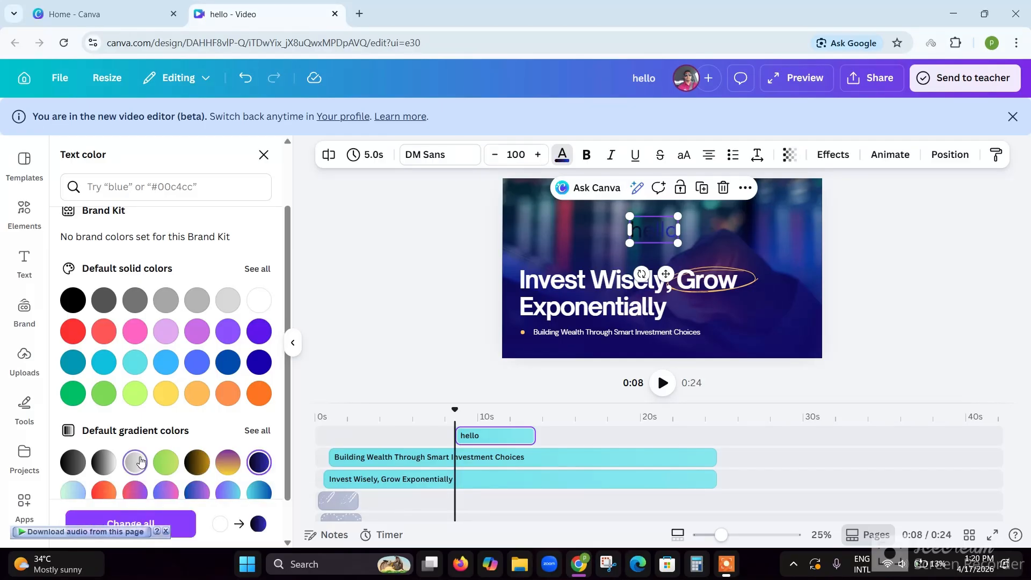
click(407, 310)
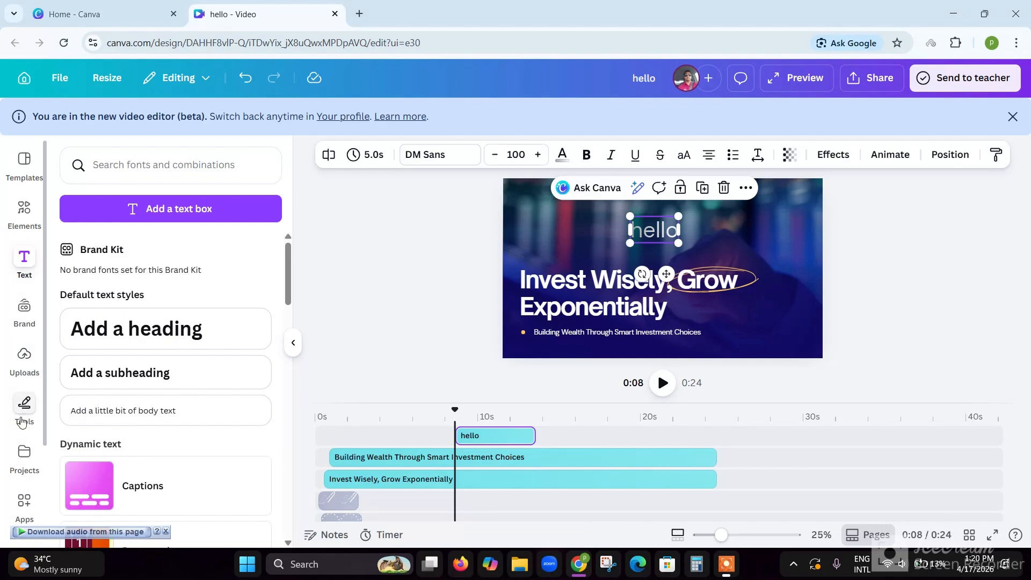
- Browse the recently used, popular and happy music in the audio library, and play the video briefly before pausing it
scroll(9, 309, down, 3)
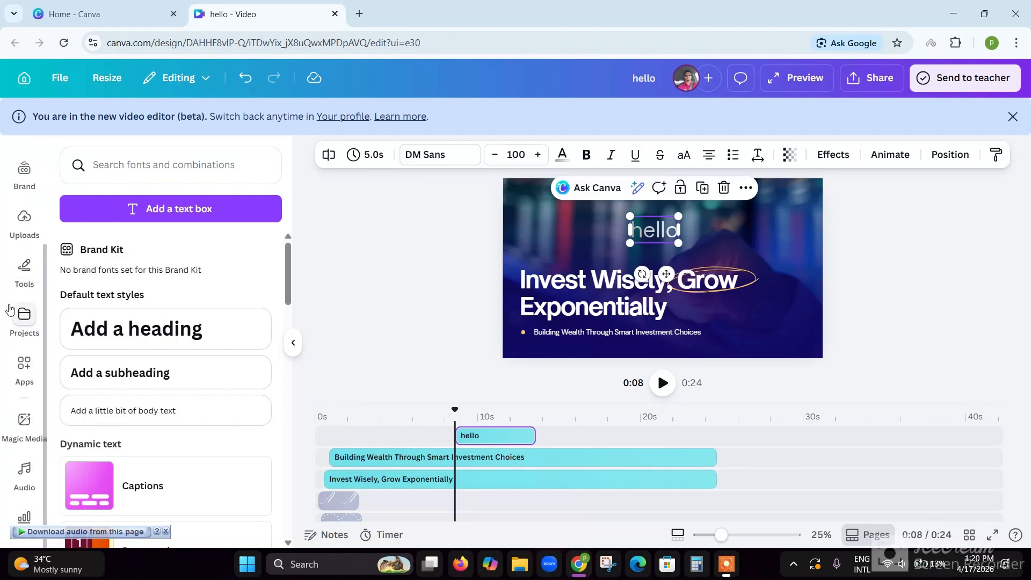
click(29, 478)
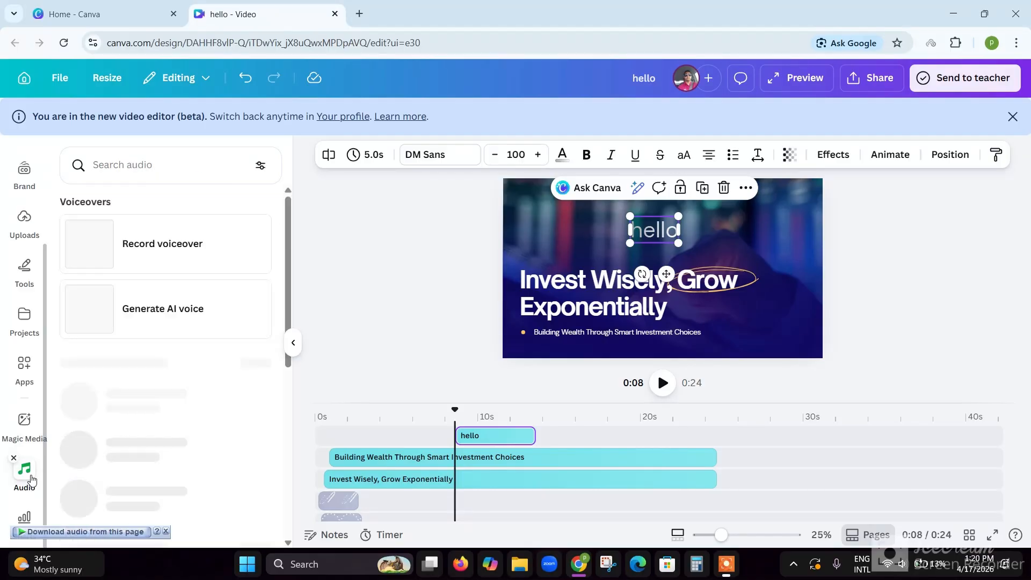
scroll(191, 348, down, 1)
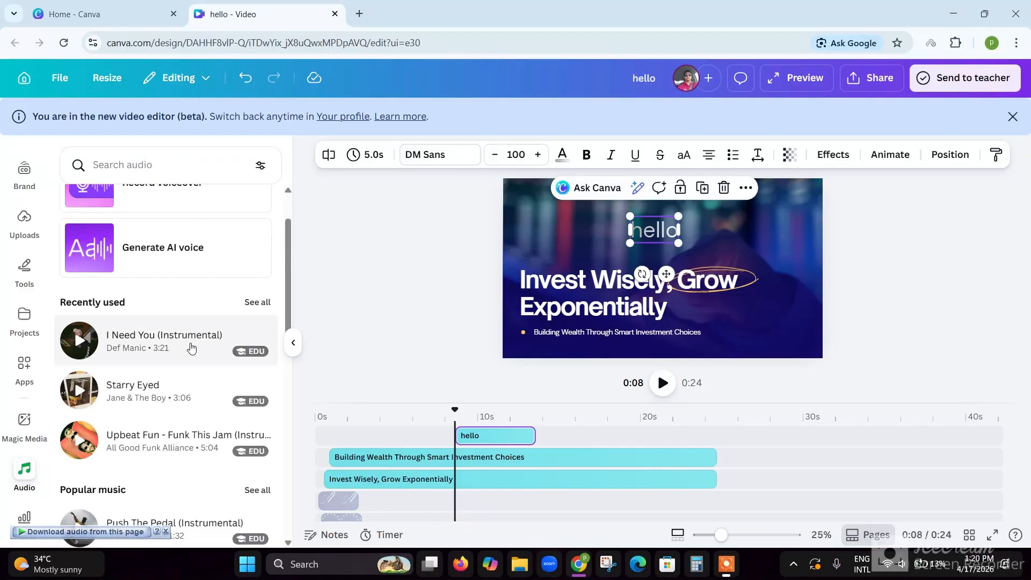
scroll(191, 348, down, 2)
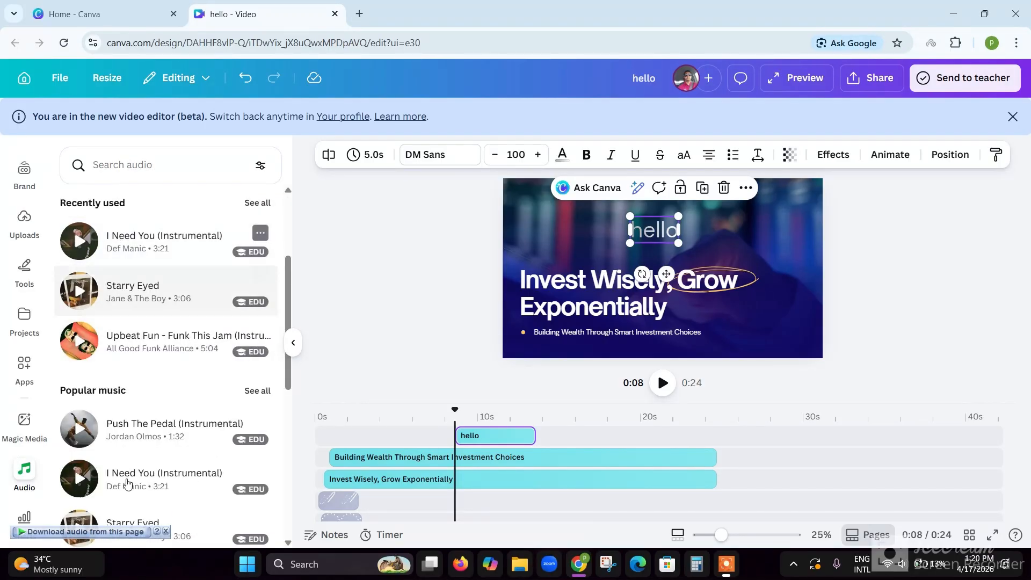
scroll(127, 484, down, 3)
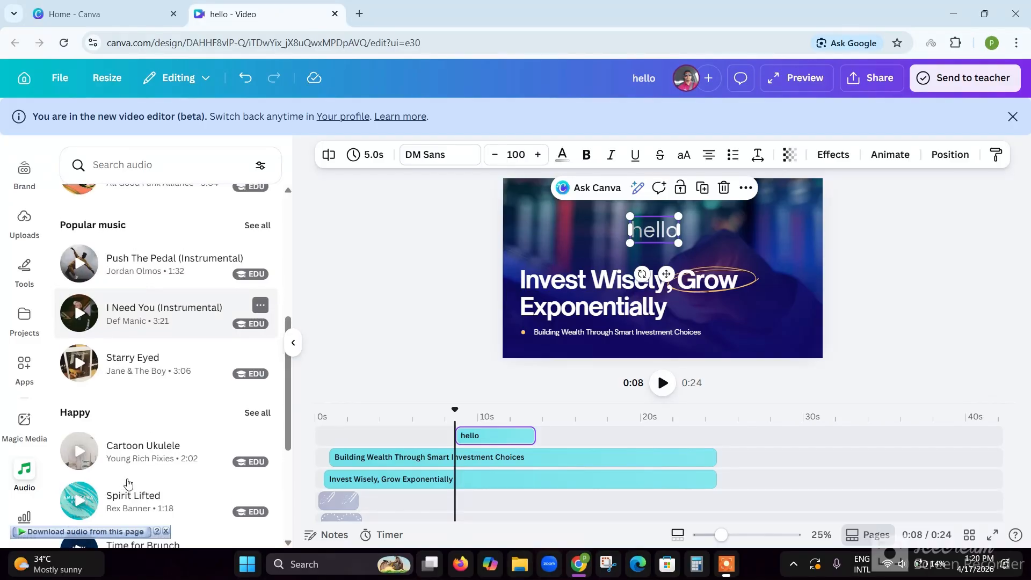
scroll(127, 484, up, 5)
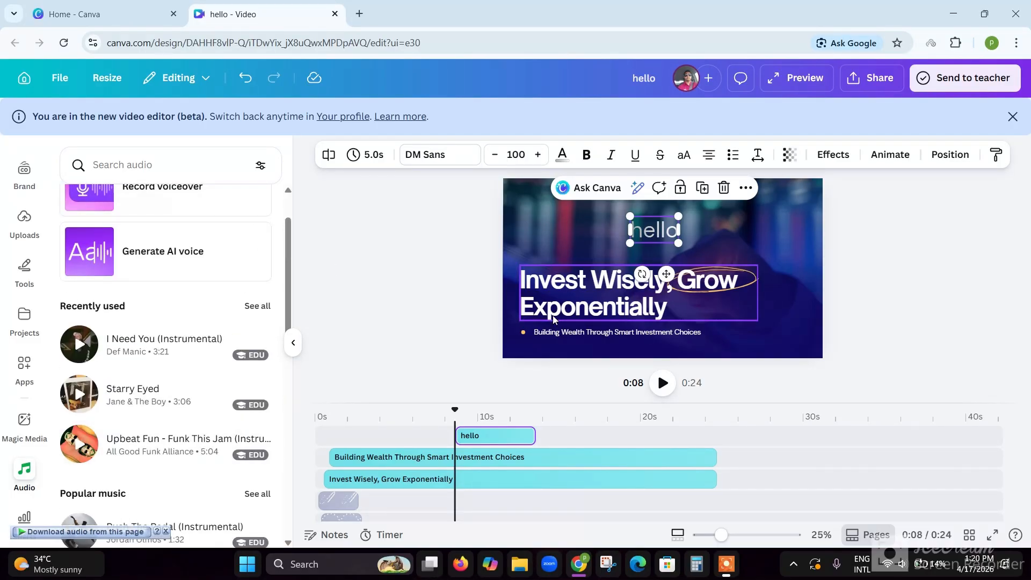
click(662, 383)
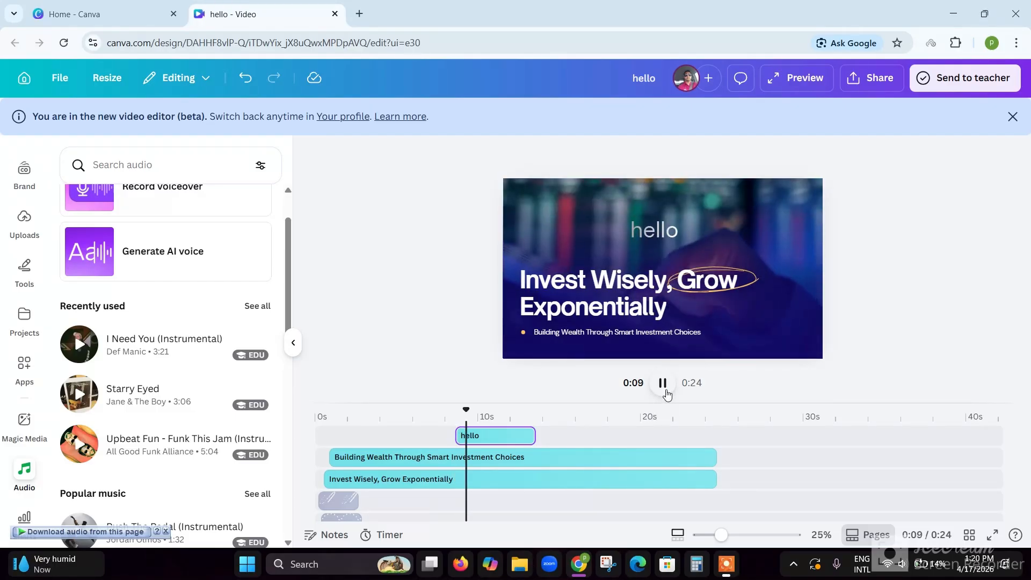
click(664, 394)
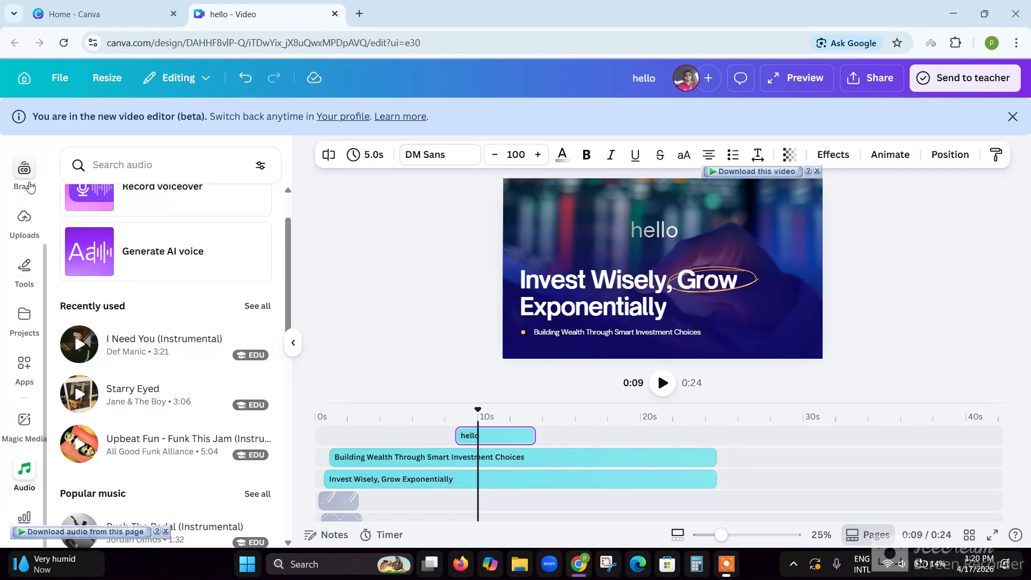
- View the available element categories and the video templates for the design
scroll(31, 187, up, 3)
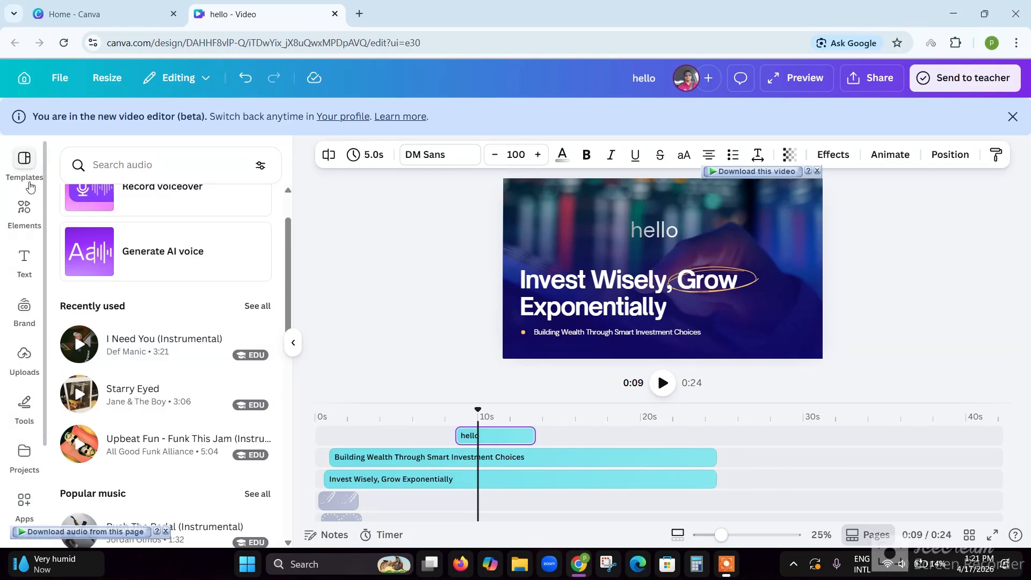
click(29, 209)
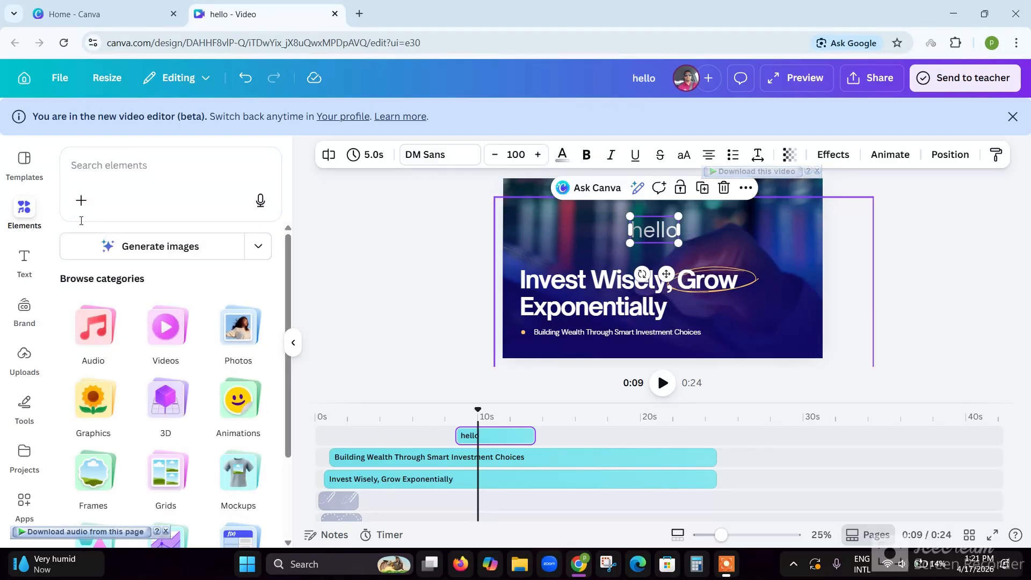
click(21, 179)
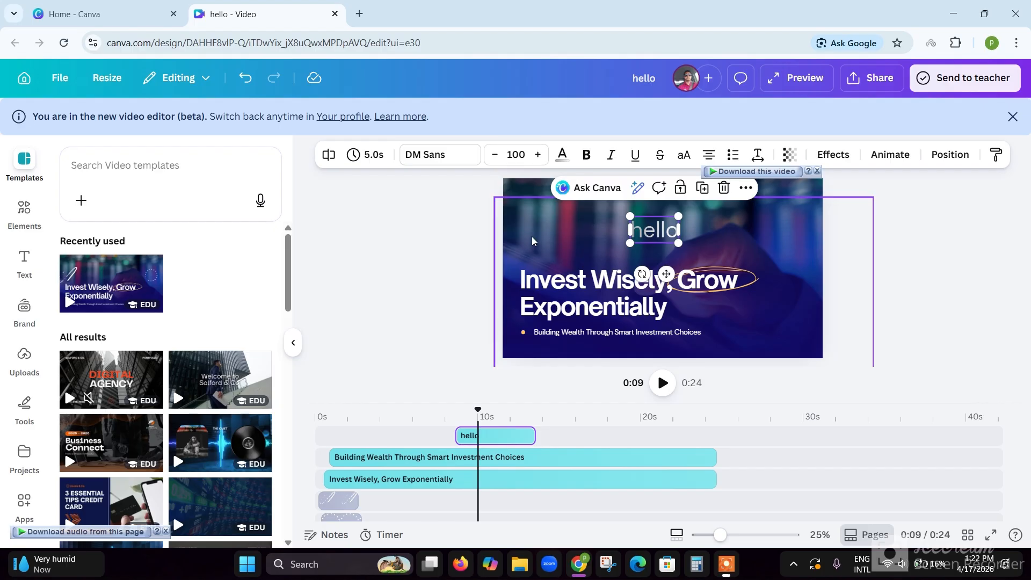
- Deselect the "hello" text and open the download settings for sharing the video
click(430, 235)
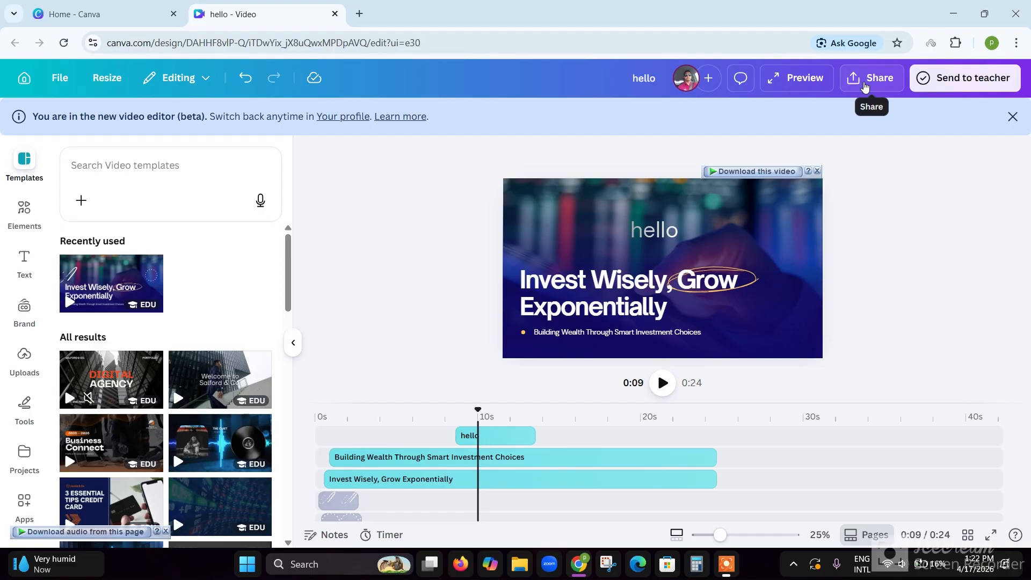
click(866, 86)
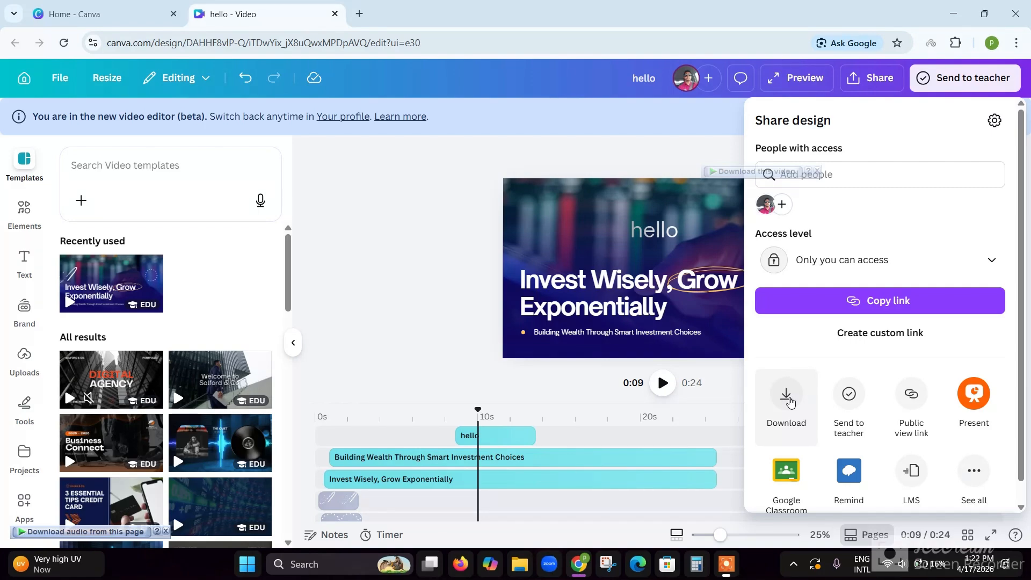
click(788, 400)
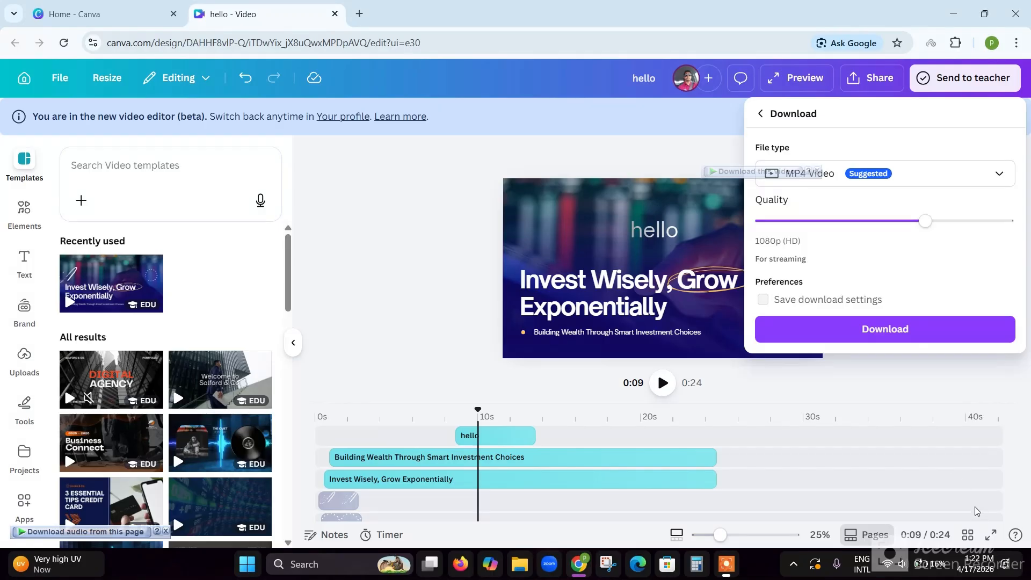
- Play the video in full screen to check it, and close the preview to return to the editor
click(991, 536)
click(991, 536)
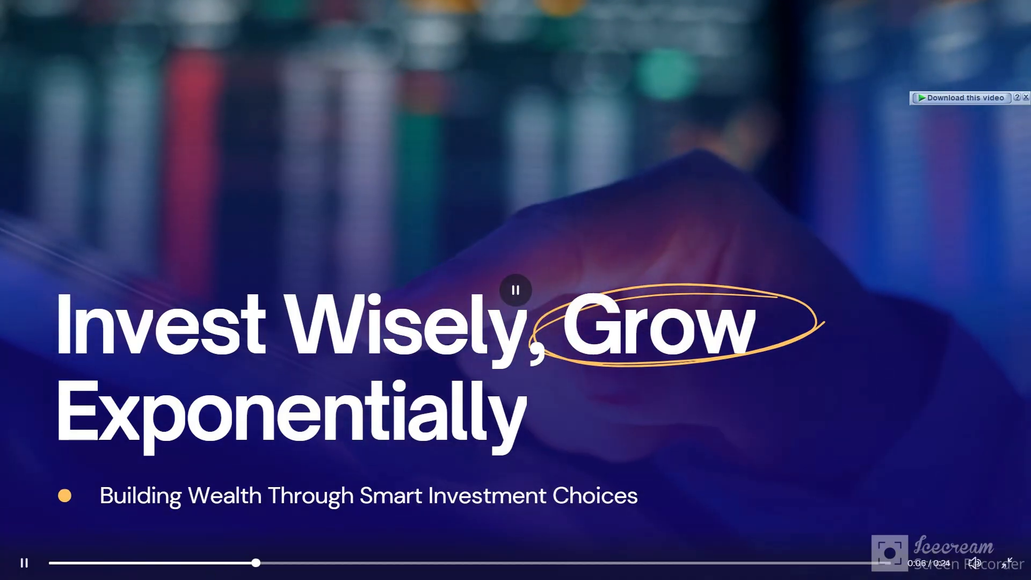
key(Escape)
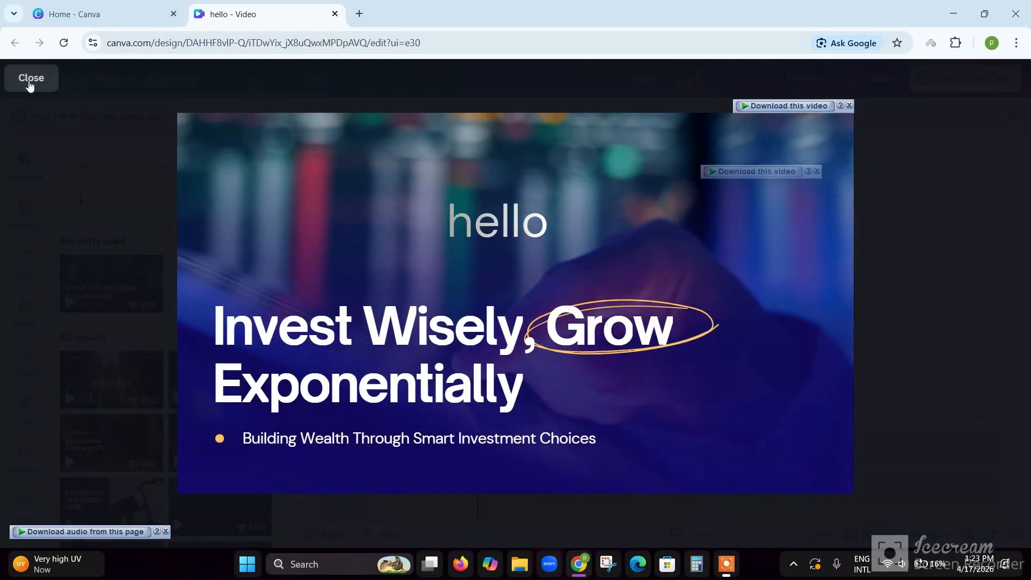
click(30, 81)
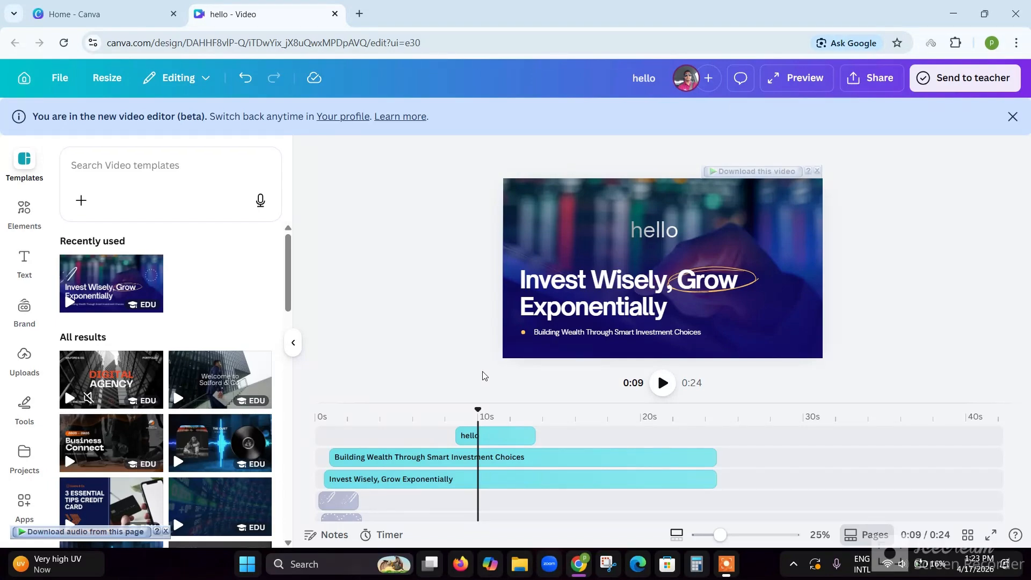